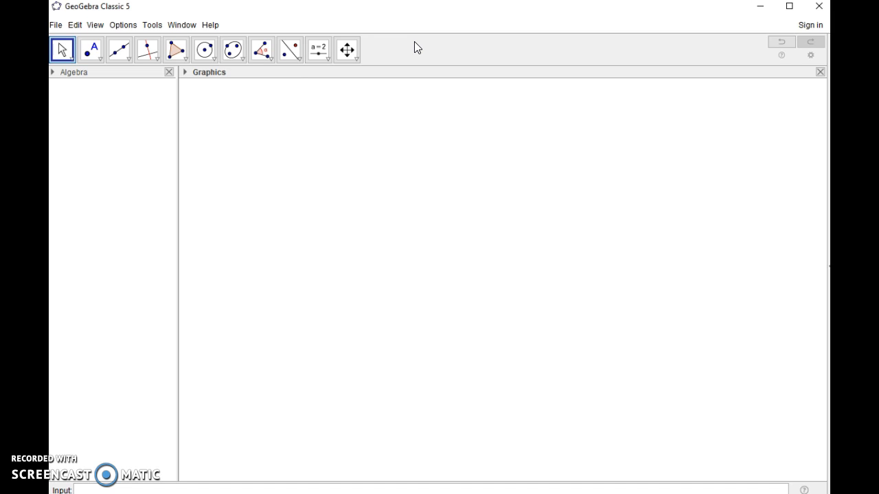
Place two free points side by side at about (-0.3, 1.08) and (3.1, 1.02)
left_click(90, 51)
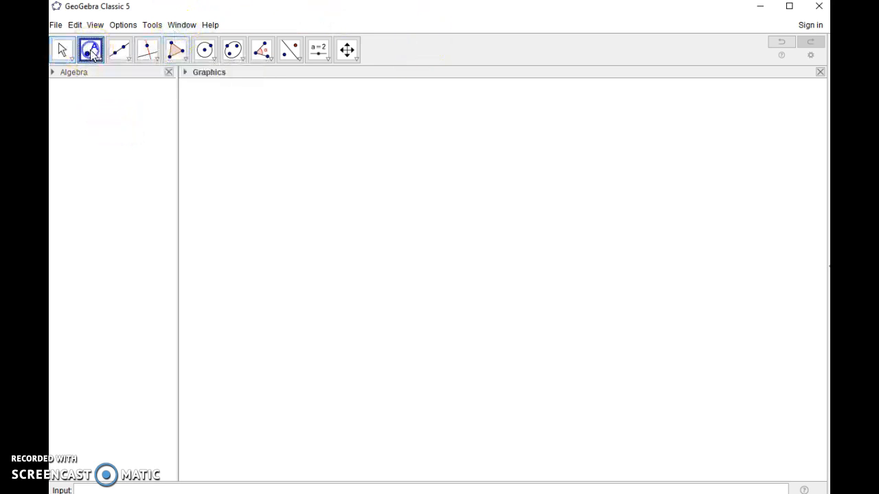
left_click(308, 247)
left_click(419, 248)
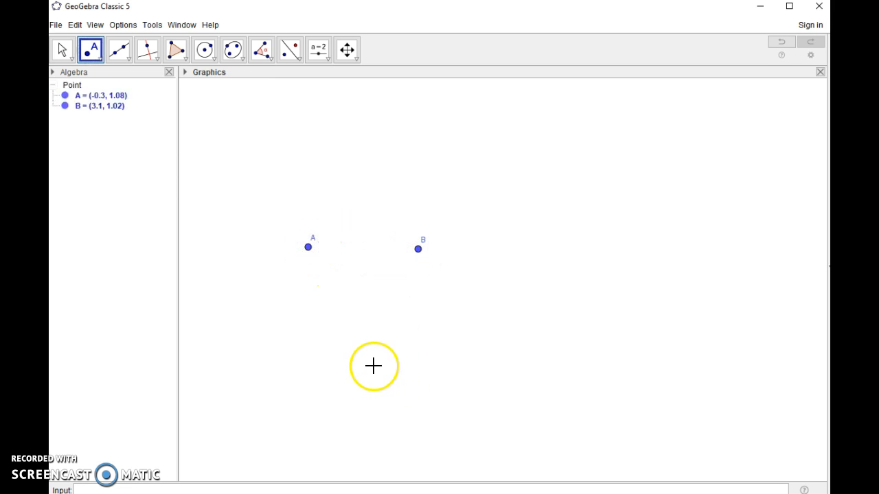
Draw a circle centred at A through B and a second circle centred at B through A
left_click(205, 51)
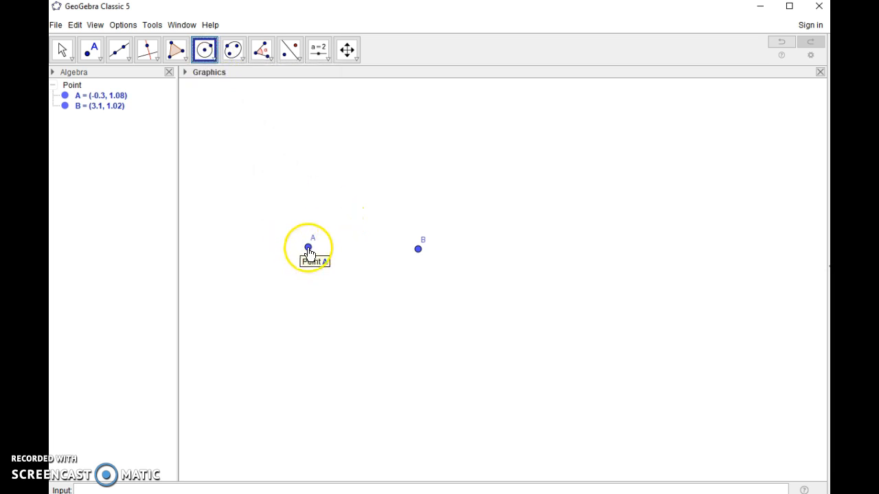
left_click(308, 248)
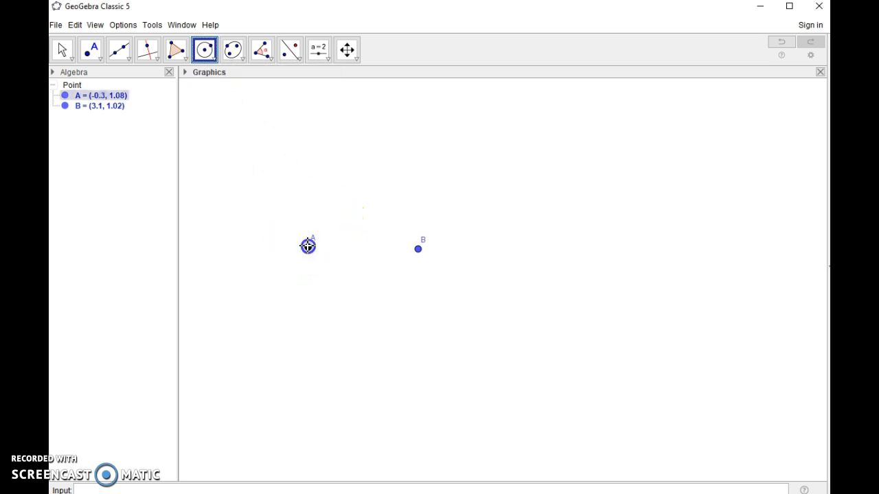
left_click(418, 250)
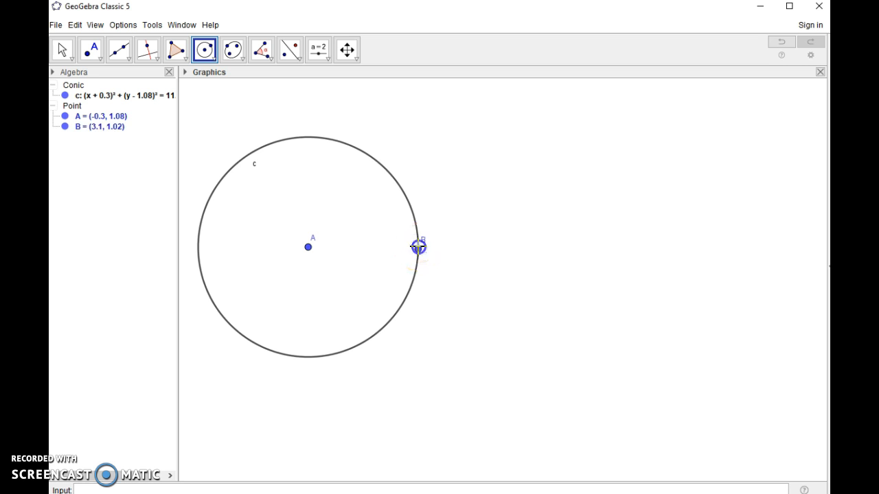
left_click(418, 248)
left_click(308, 248)
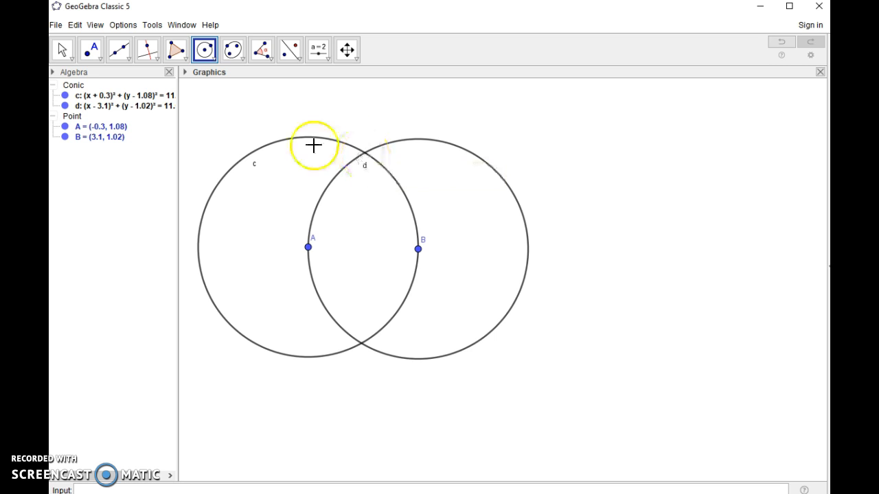
Mark the upper intersection point of the two circles with the Intersect tool
left_click(101, 60)
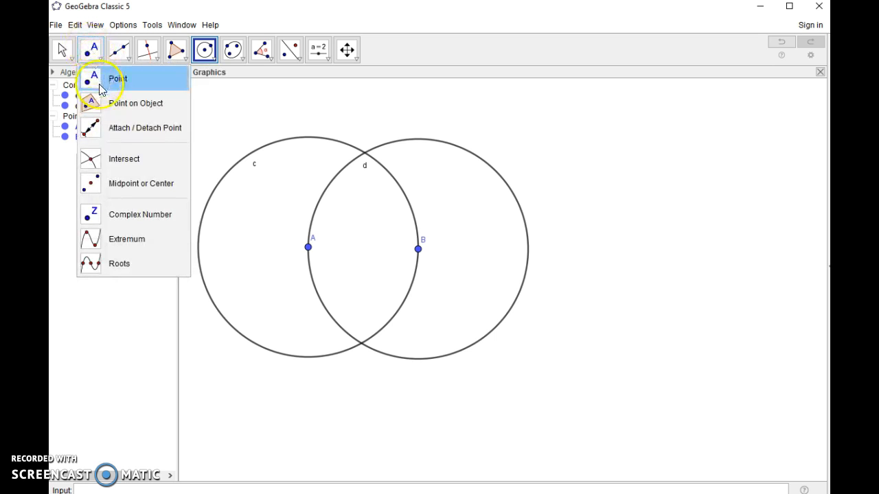
left_click(123, 160)
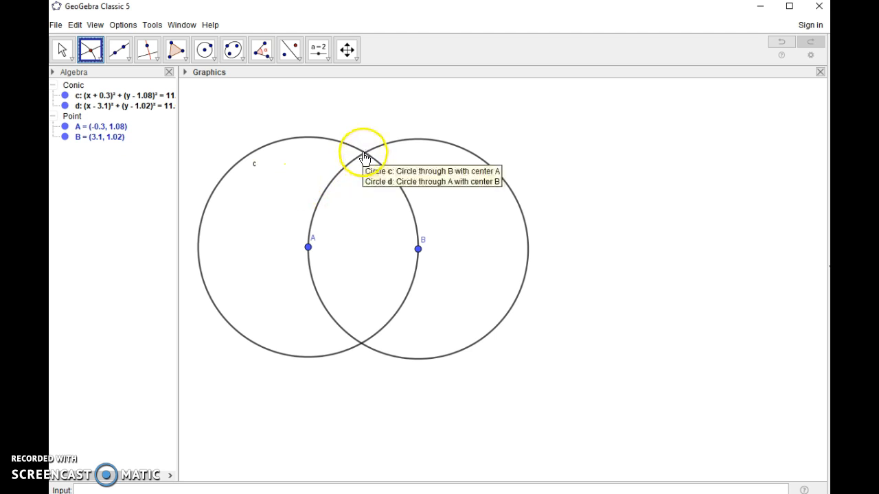
left_click(365, 154)
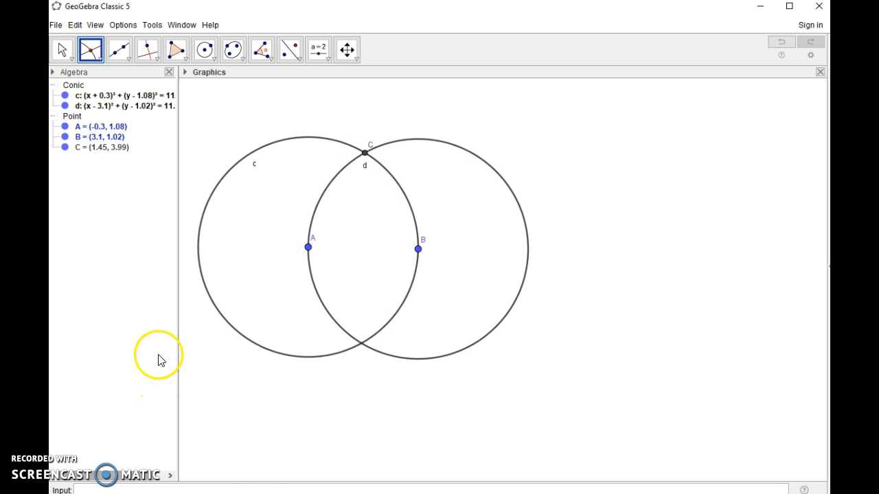
Connect points A, C and B with three segments, AC, CB and BA, to form the triangle
left_click(130, 60)
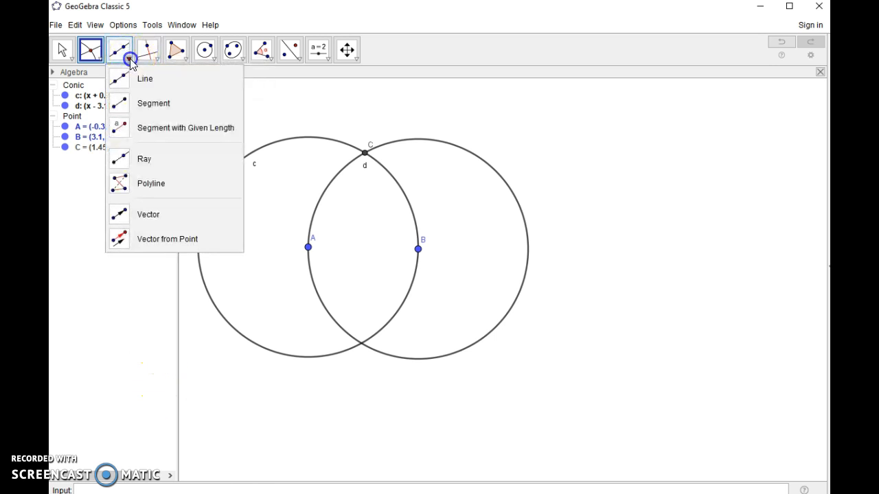
left_click(145, 104)
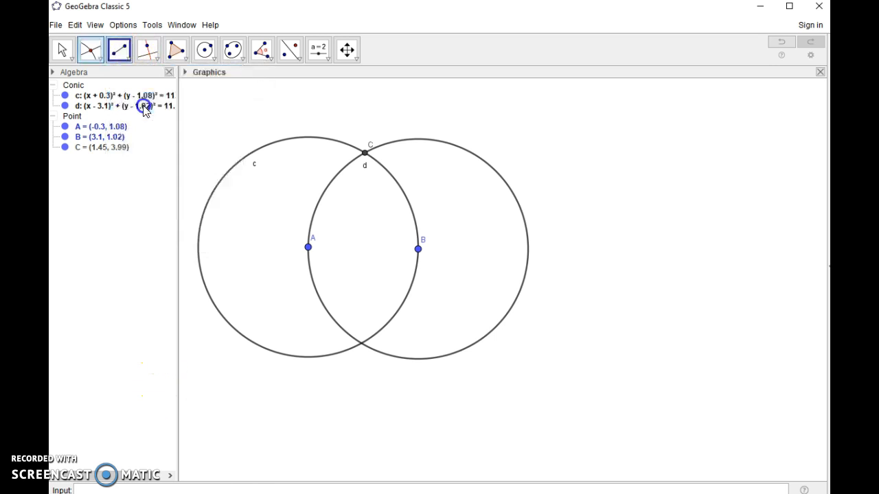
left_click(308, 247)
left_click(365, 152)
left_click(366, 152)
left_click(418, 249)
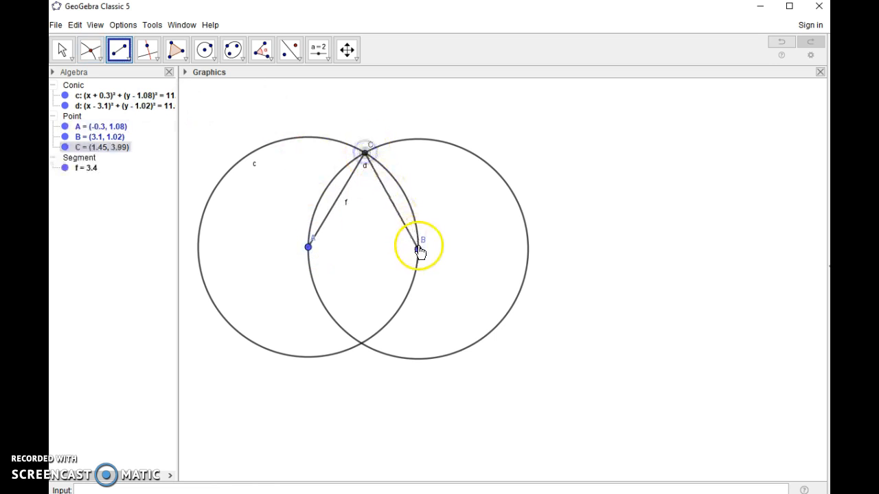
left_click(419, 249)
left_click(309, 248)
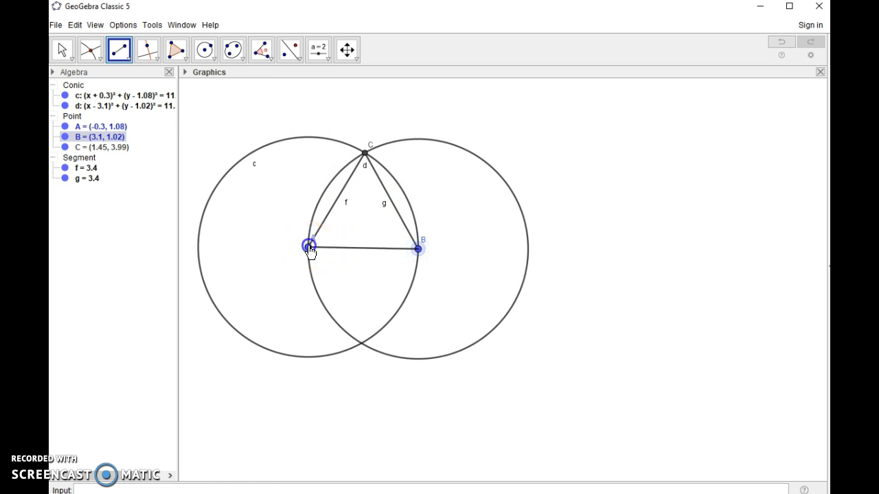
left_click(309, 248)
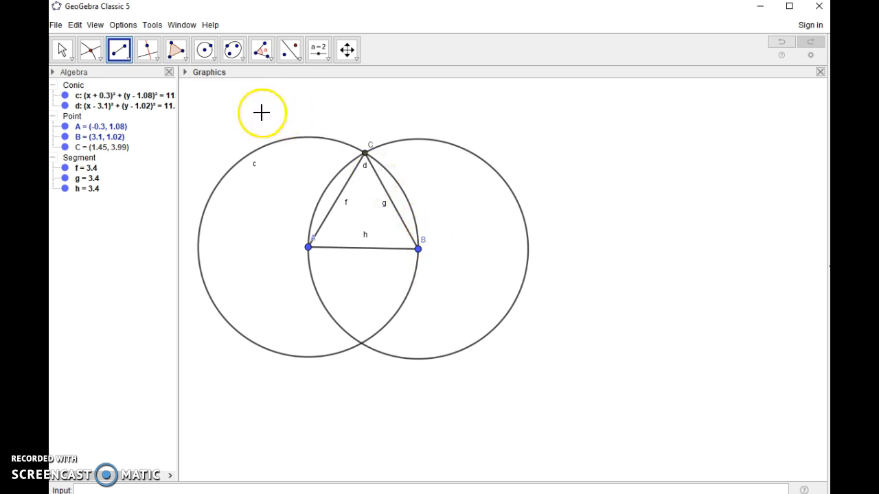
Start creating a new custom tool with the triangle's three segments and point C as its output objects
left_click(152, 26)
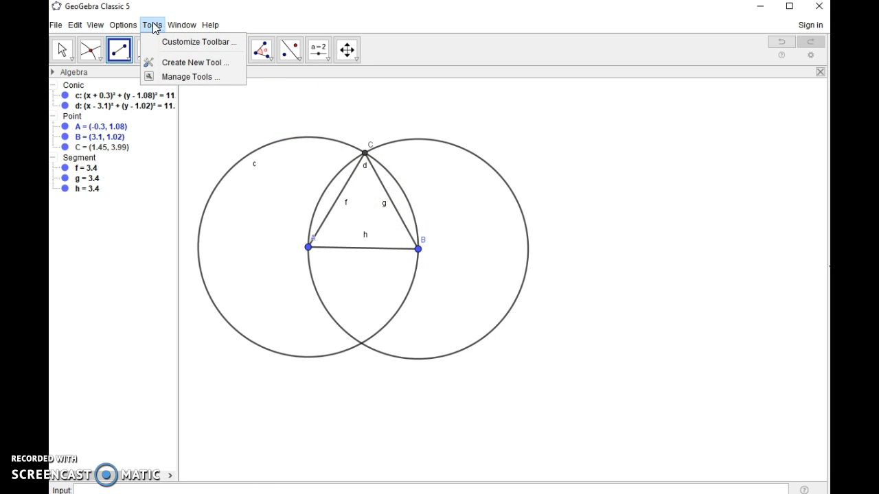
left_click(176, 66)
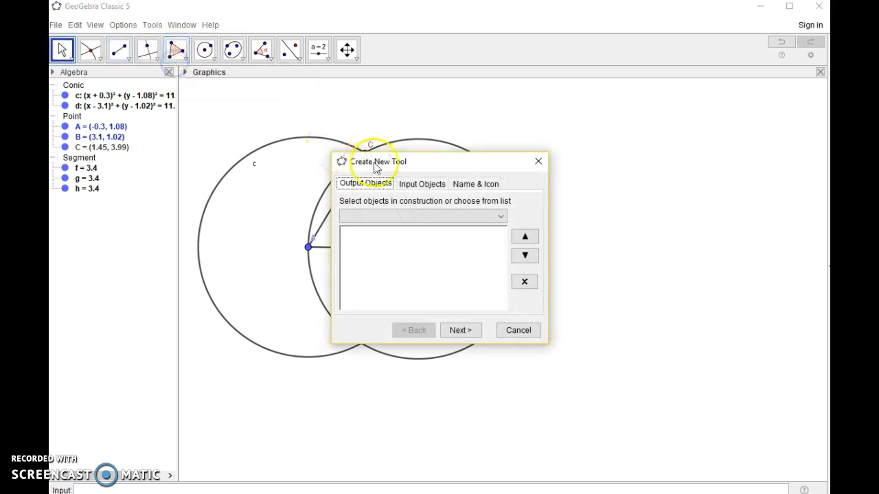
left_click_drag(421, 168, 573, 151)
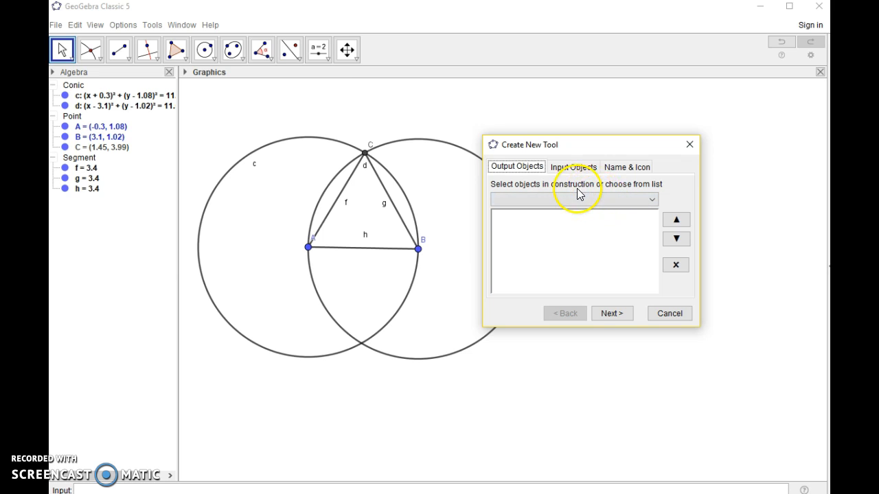
left_click(345, 250)
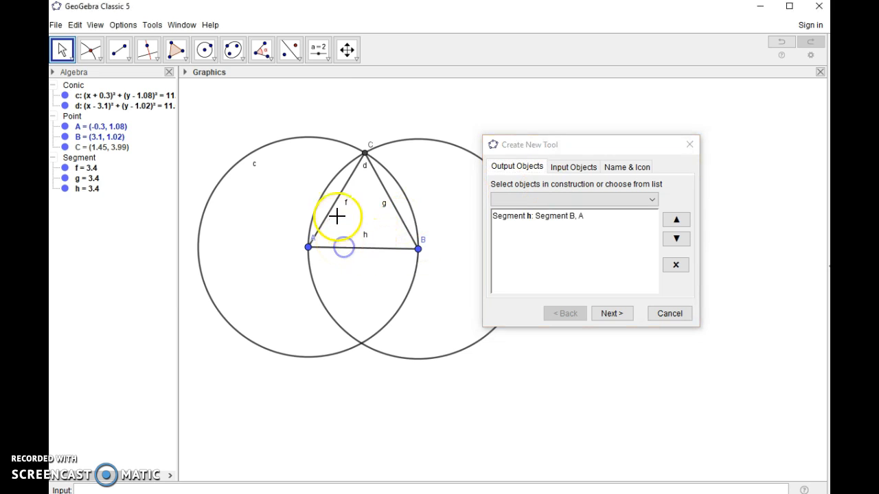
left_click(331, 210)
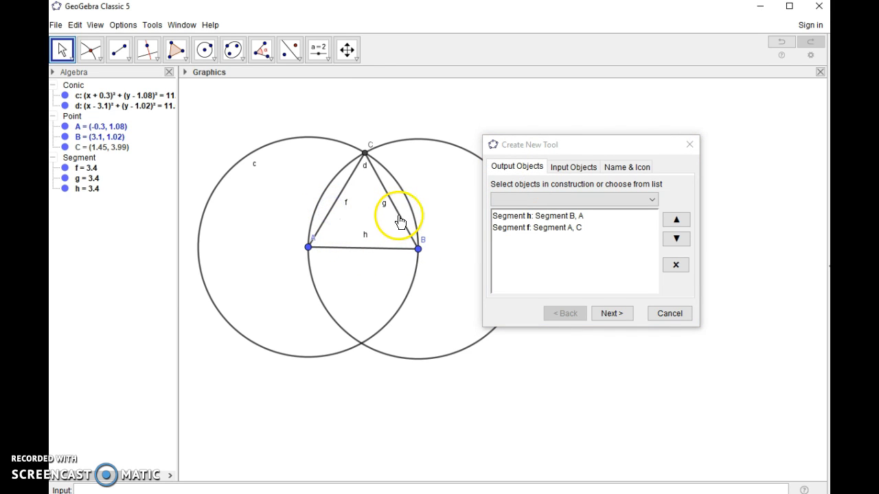
left_click(400, 221)
left_click(366, 154)
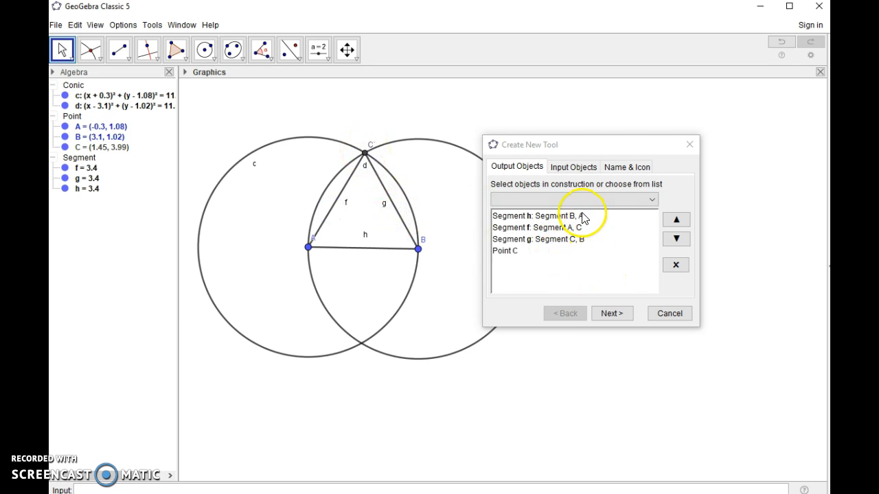
Keep points A and B as the input objects, name the tool Equilateral Triangle and finish creating it
left_click(613, 312)
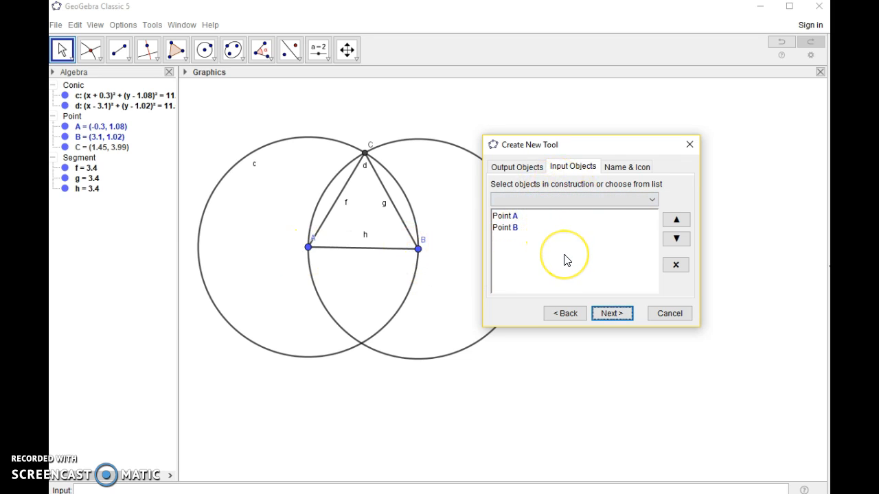
left_click(620, 317)
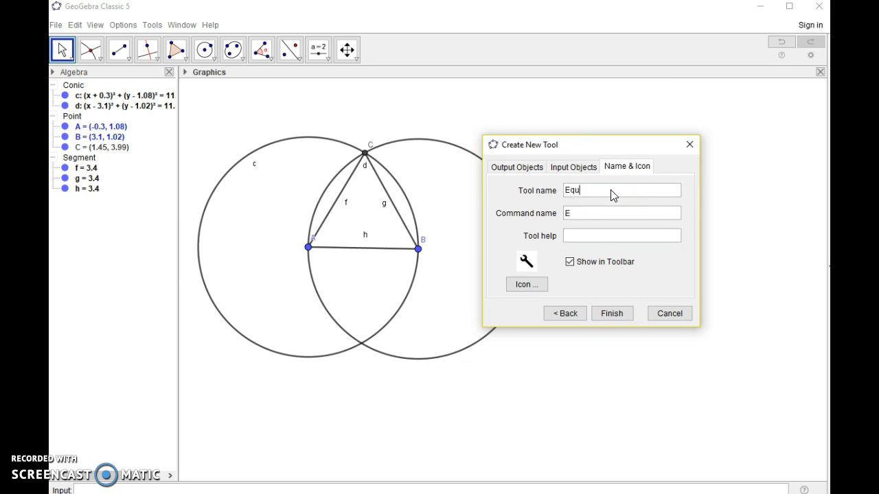
type("Equilateral Triangle")
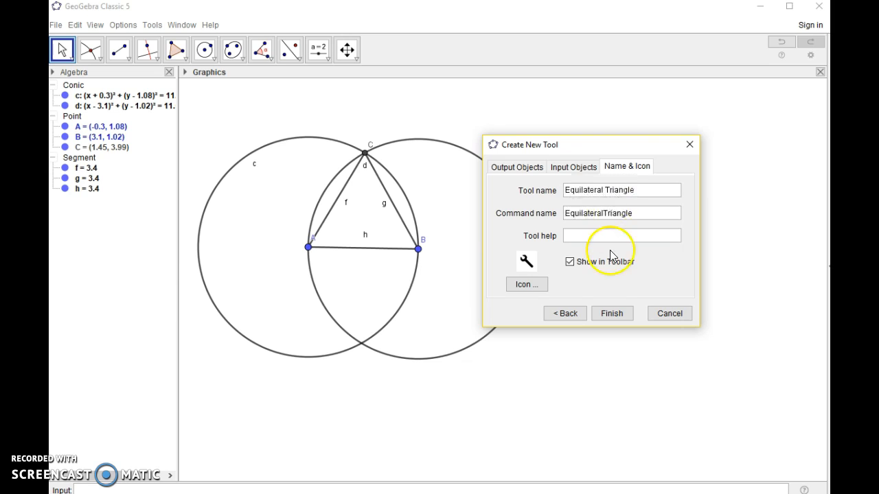
left_click(618, 313)
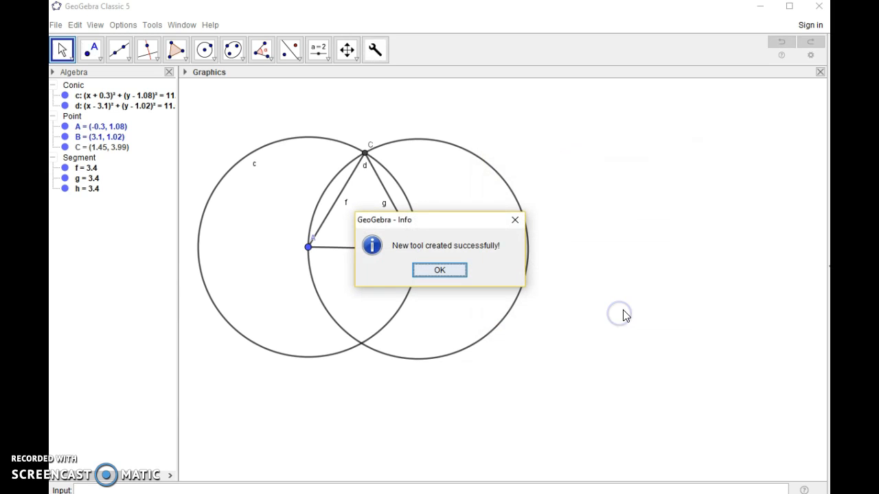
left_click(439, 271)
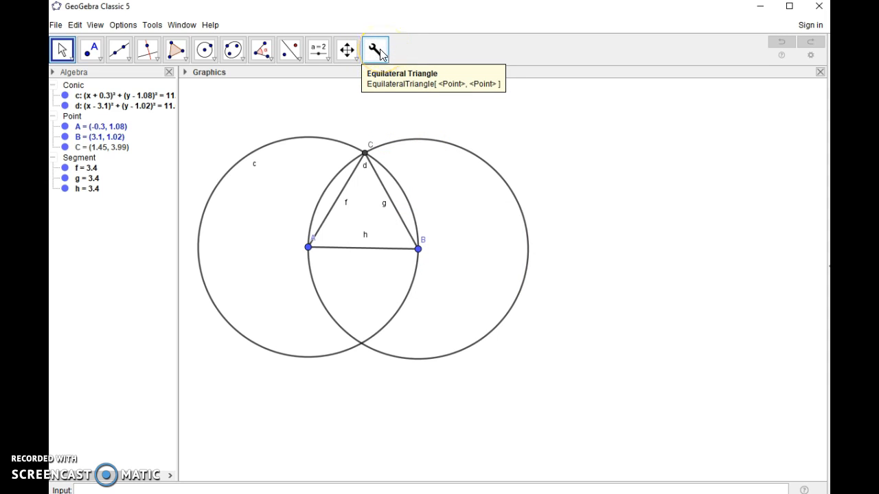
Place two points at about (7.56, -1.74) and (11.66, -3.16) and build a triangle on them with the custom Equilateral Triangle tool
left_click(89, 49)
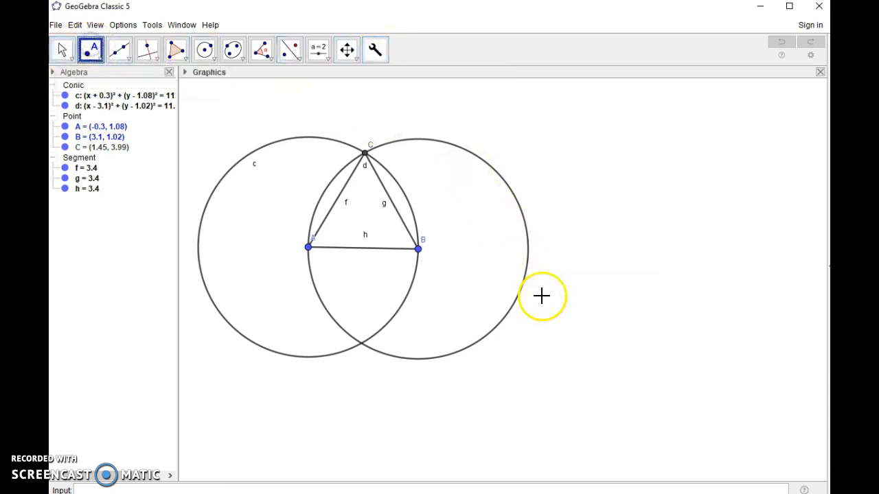
left_click(563, 337)
left_click(695, 385)
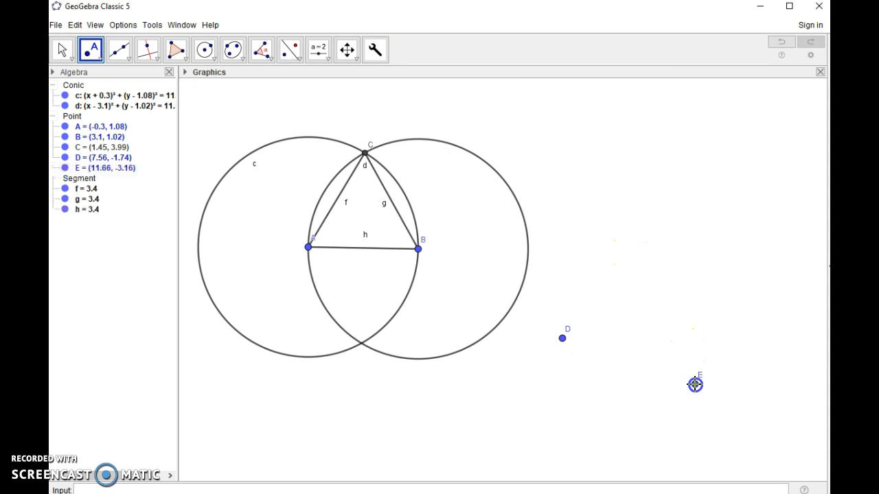
left_click(376, 50)
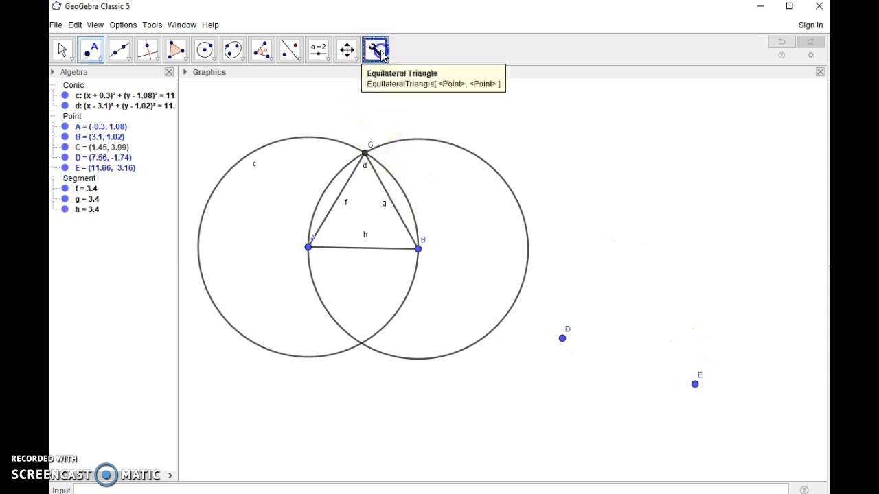
left_click(563, 338)
left_click(695, 385)
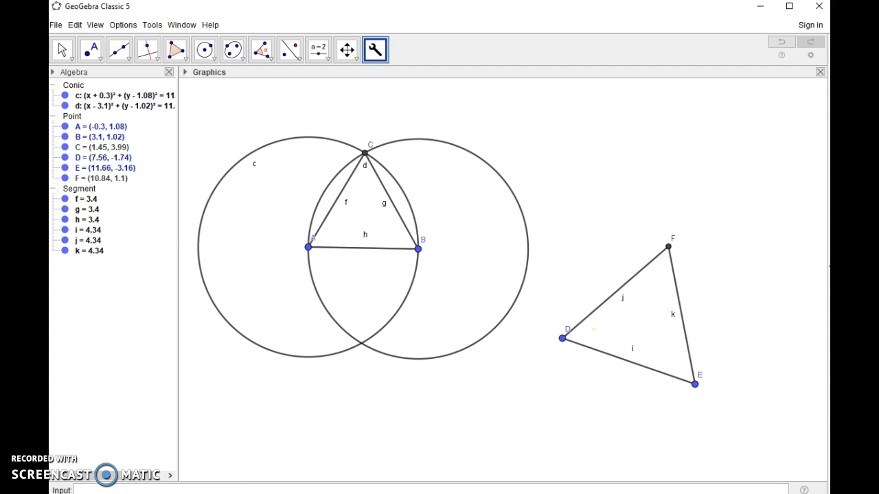
View the other, empty GeoGebra window and its available tools, and return to the triangle construction window
left_click(363, 493)
left_click(425, 491)
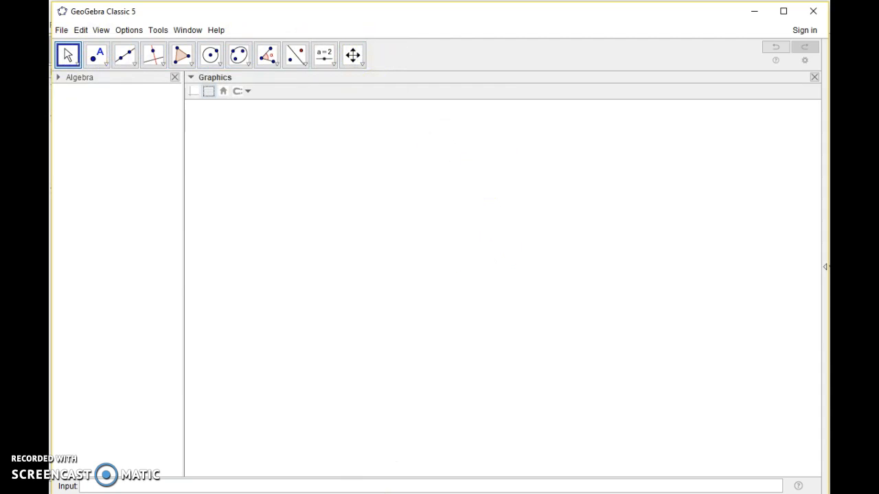
left_click(362, 493)
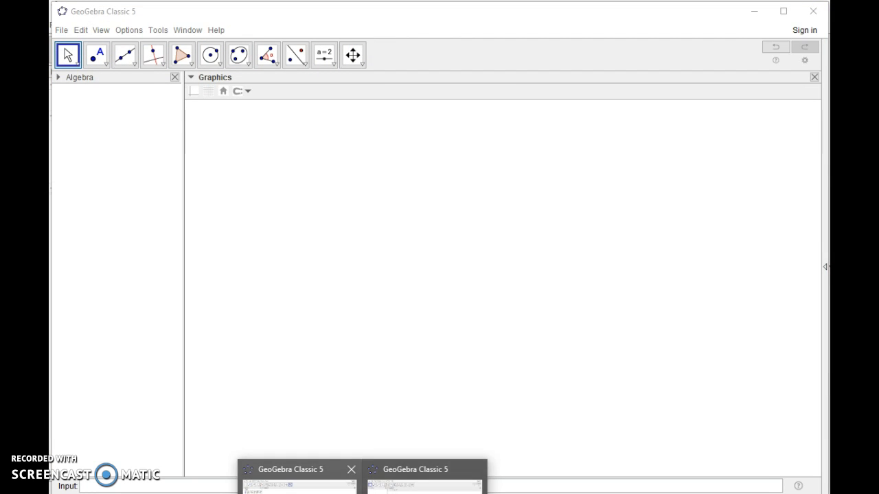
left_click(302, 492)
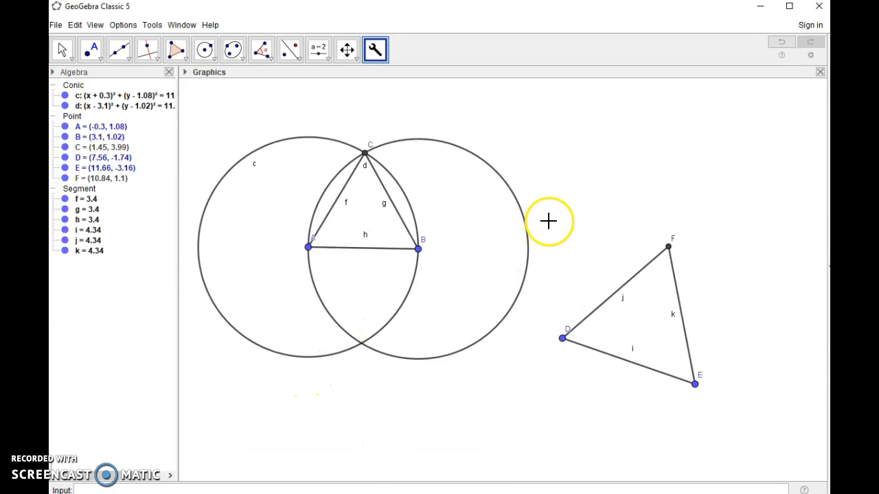
Save the Equilateral Triangle custom tool as a GeoGebra tool file named EquiTriangle in the Homework 1 folder and close the tool manager
left_click(151, 25)
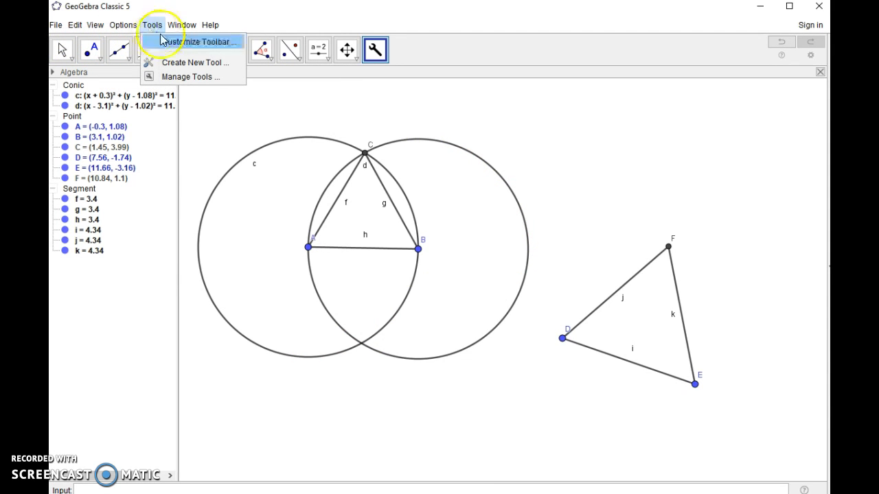
left_click(195, 76)
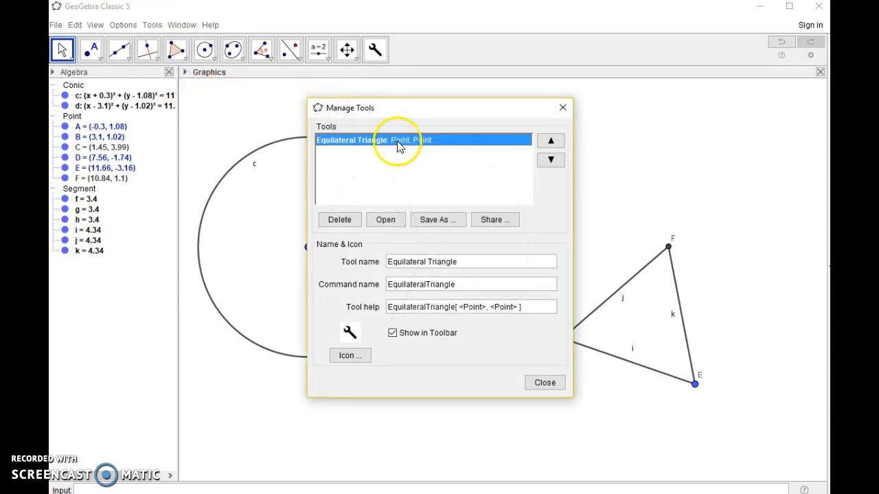
left_click(435, 226)
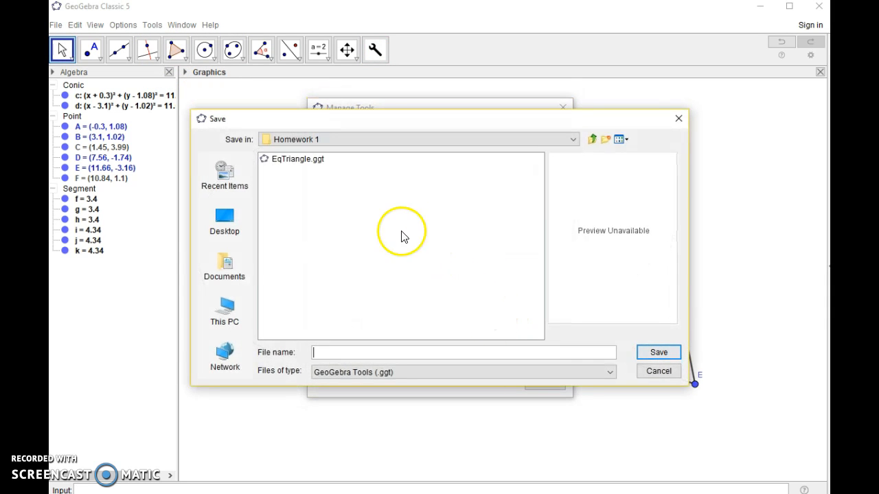
left_click(380, 353)
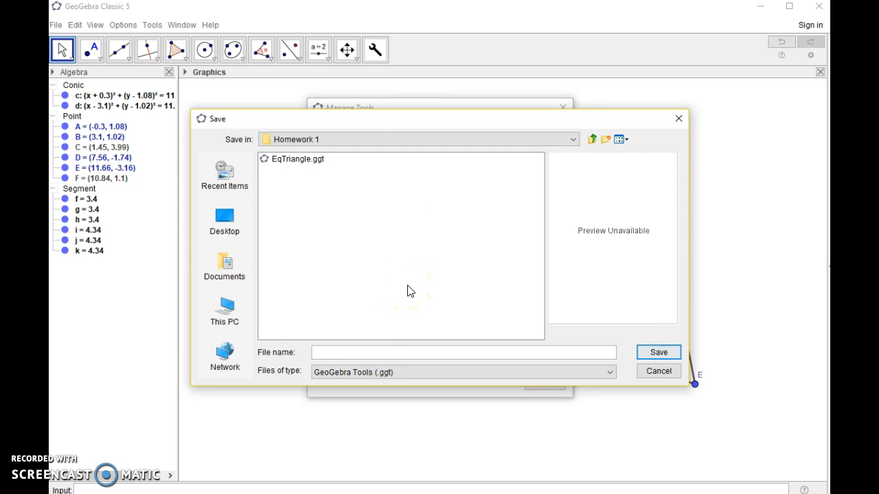
type("E")
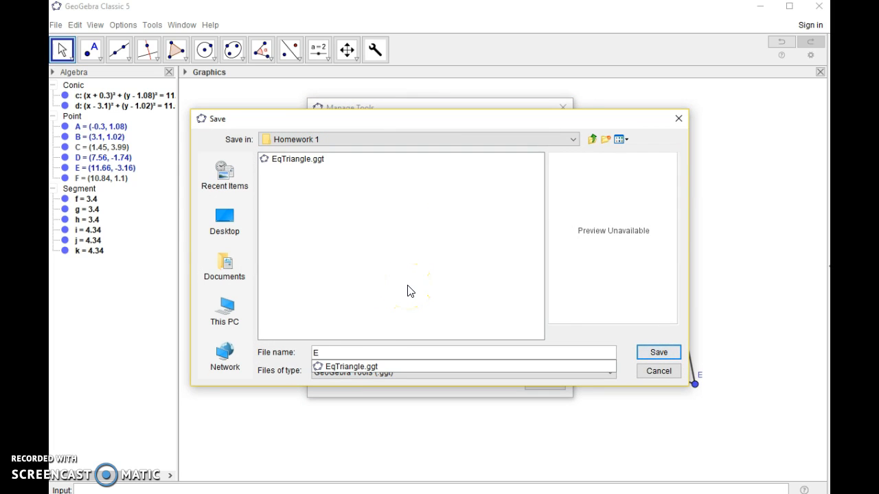
type("quiTriangle")
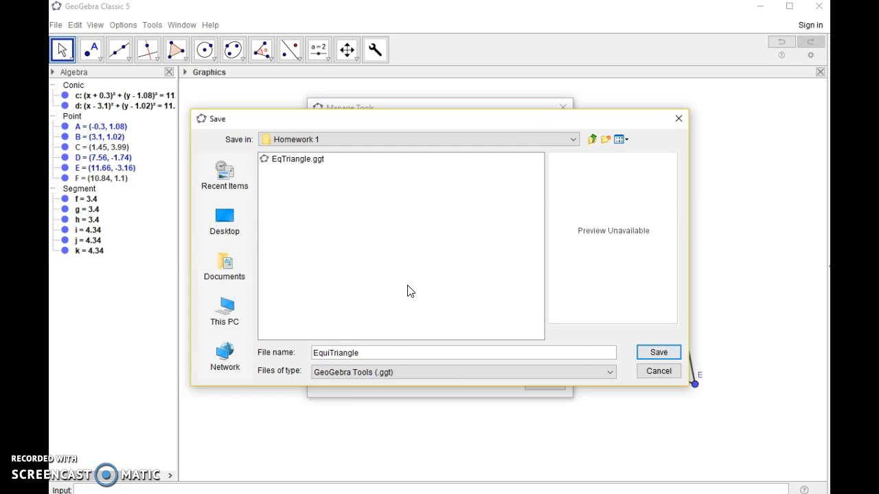
key("Return")
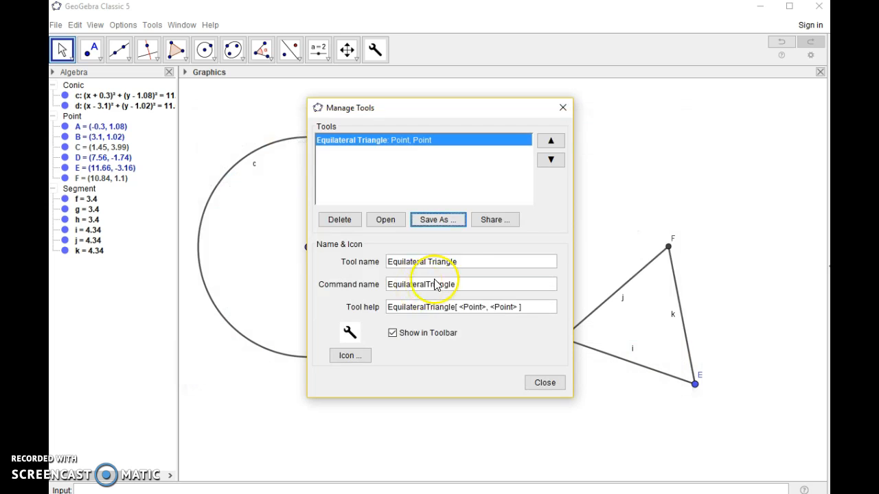
left_click(547, 383)
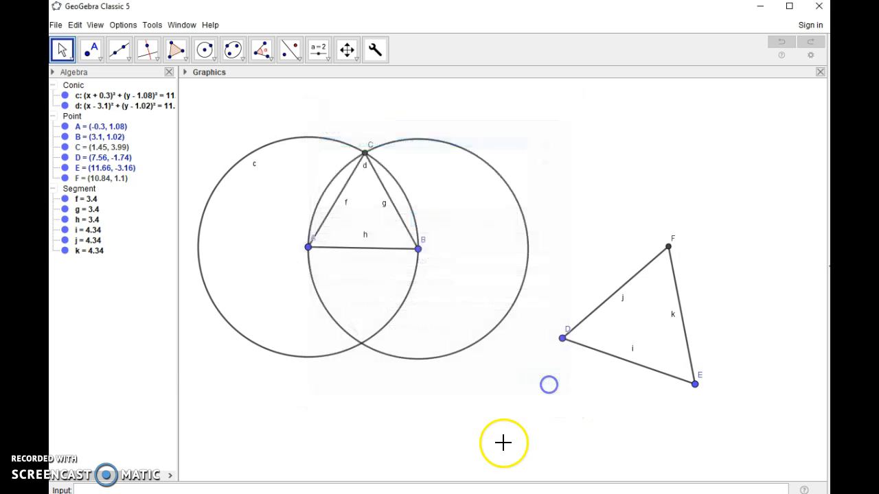
Switch to the empty GeoGebra window and open EquiTriangle.ggt from the Homework 1 folder, discarding the window's unsaved changes
mouse_move(363, 493)
left_click(426, 486)
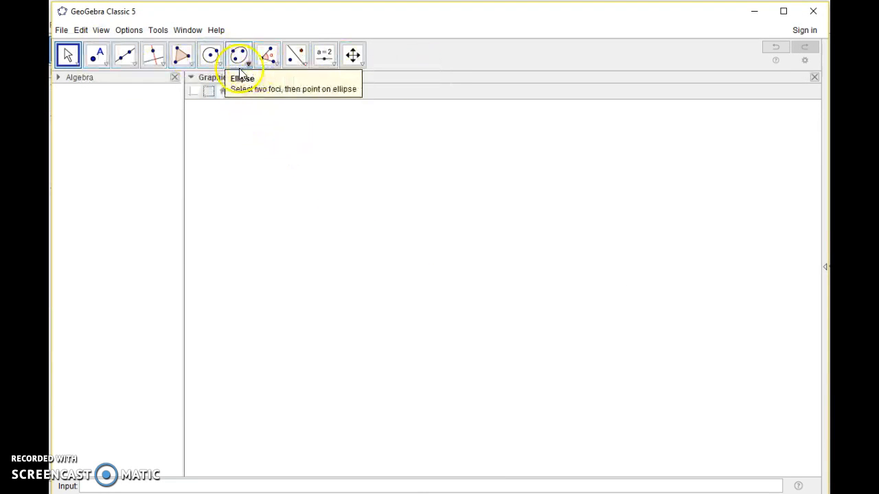
left_click(61, 32)
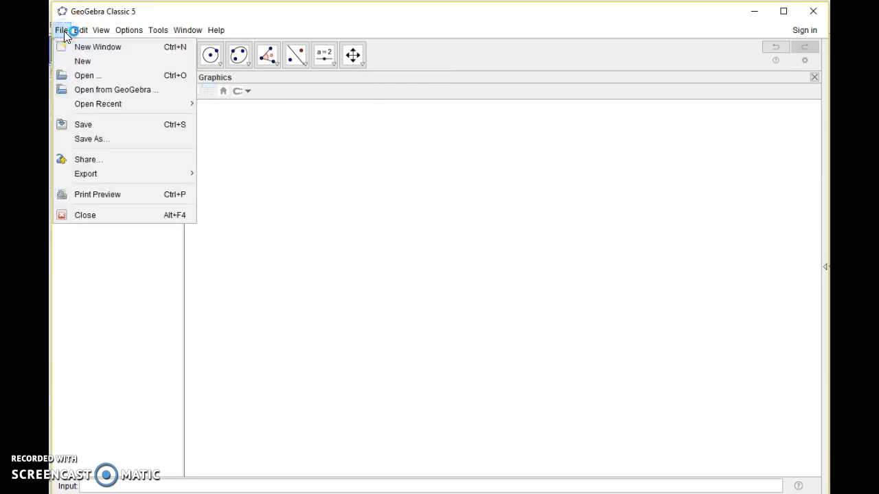
left_click(89, 75)
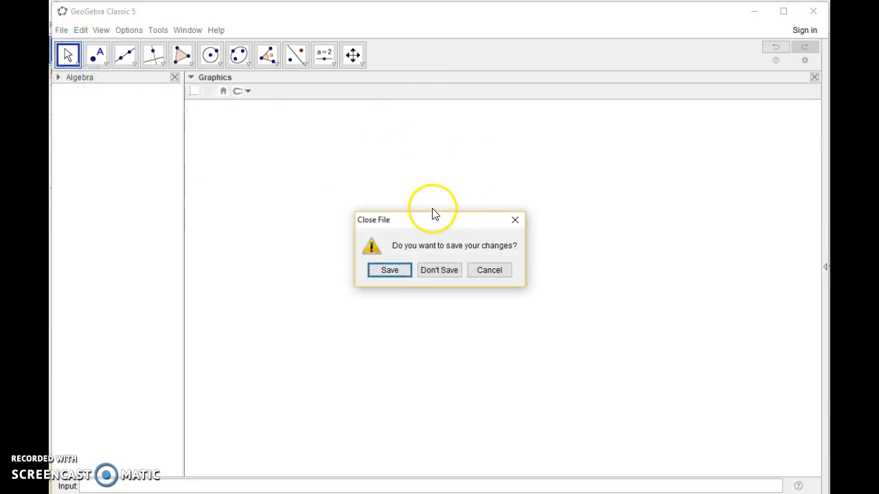
left_click(442, 272)
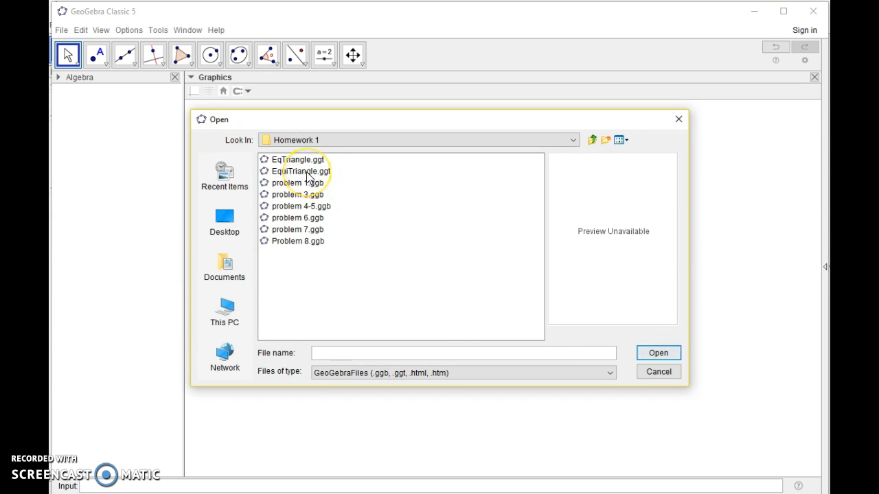
left_click(307, 172)
left_click(658, 352)
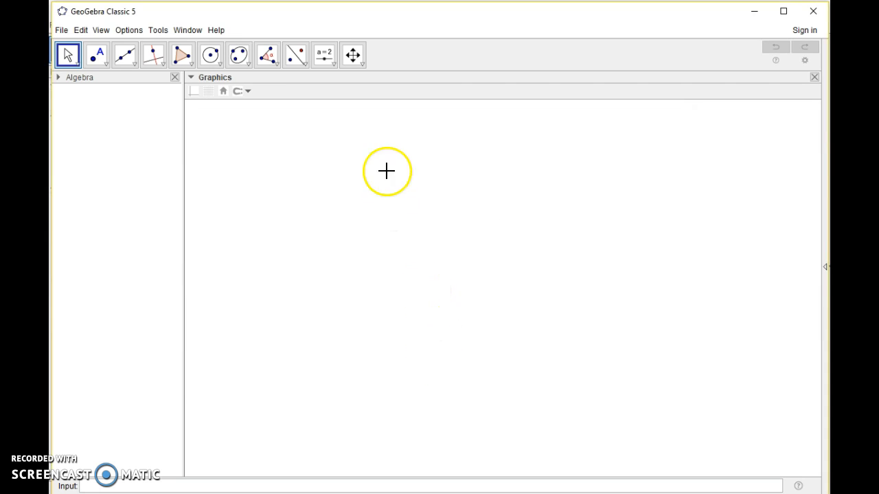
Add the Equilateral Triangle tool to the general toolbar, ahead of Move, and apply the customization
left_click(158, 31)
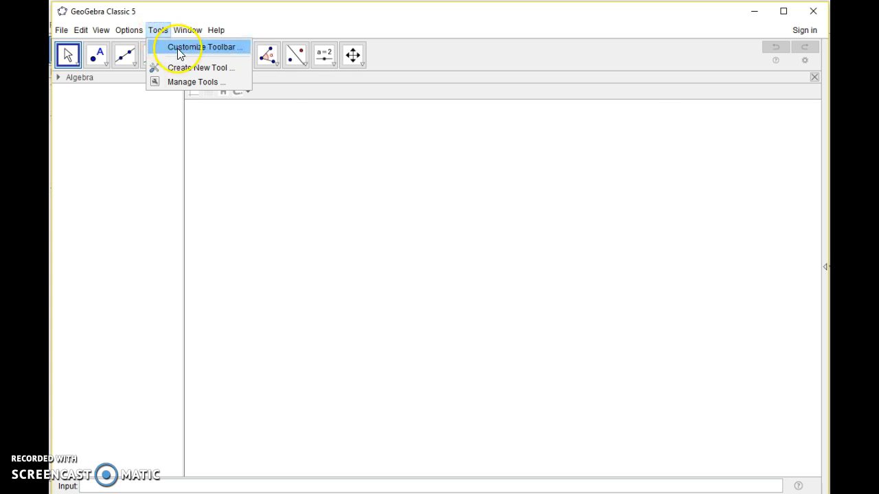
left_click(177, 47)
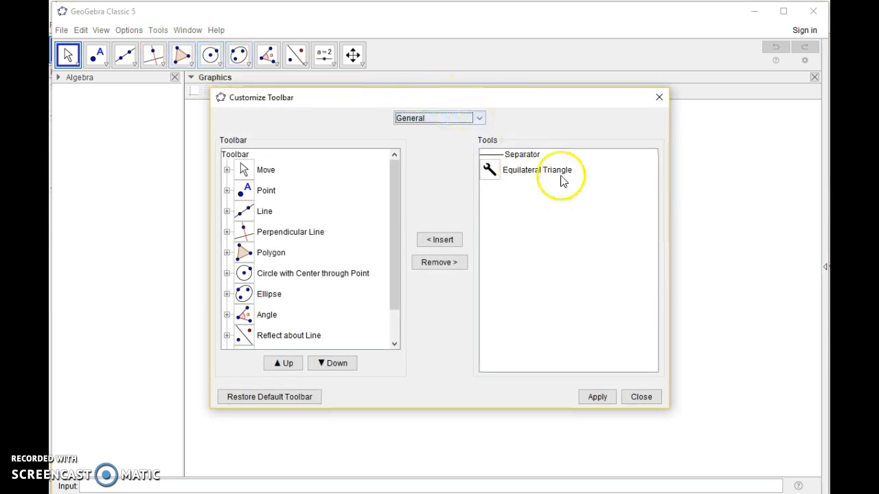
left_click(516, 172)
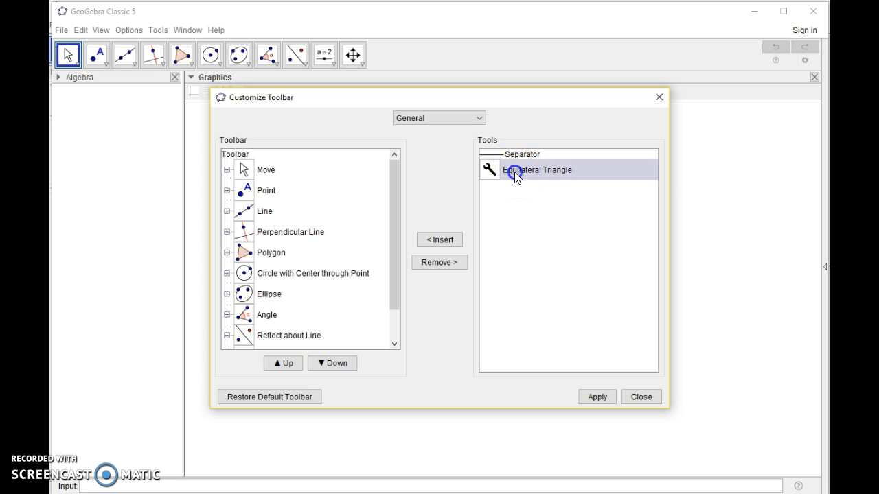
left_click(440, 241)
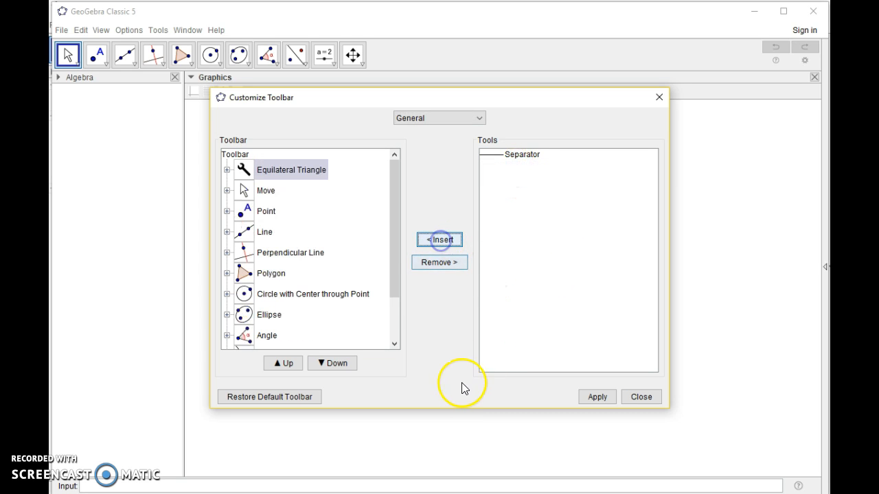
left_click(604, 400)
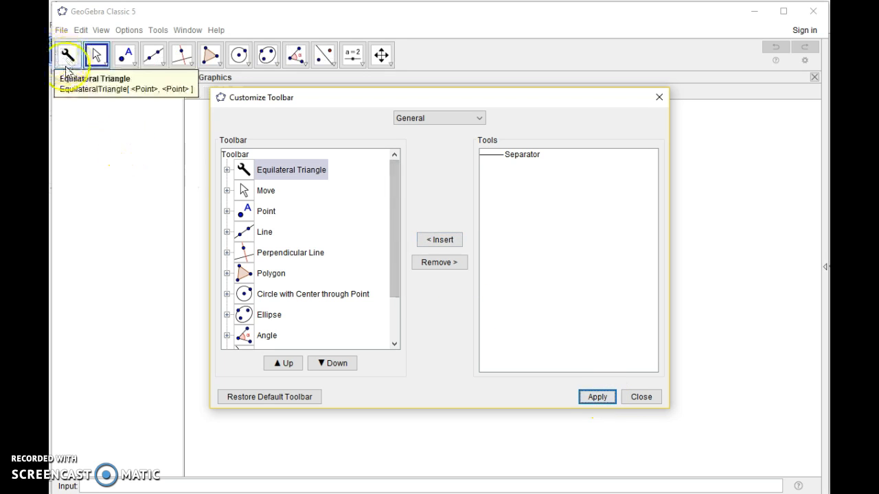
left_click(638, 399)
Place two points at about (0.1, 1) and (2.24, 1.12) and build a triangle on them with the Equilateral Triangle tool
left_click(124, 55)
left_click(327, 271)
left_click(396, 267)
left_click(71, 54)
left_click(327, 271)
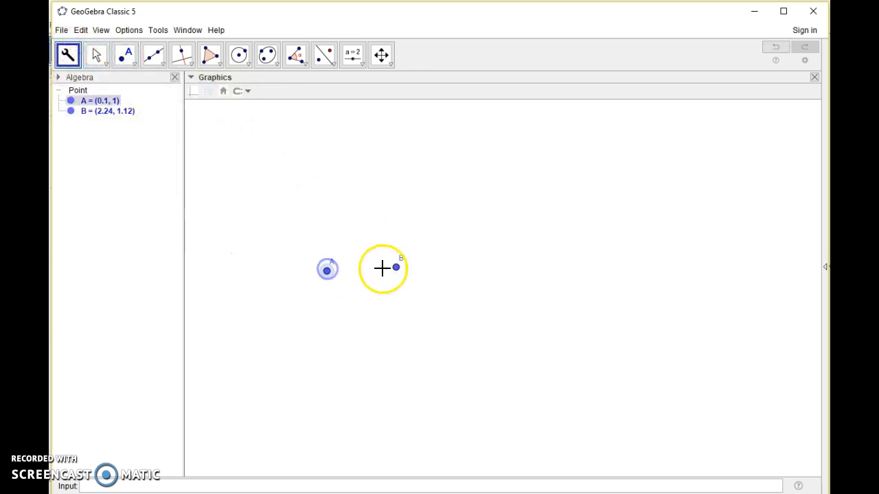
left_click(395, 267)
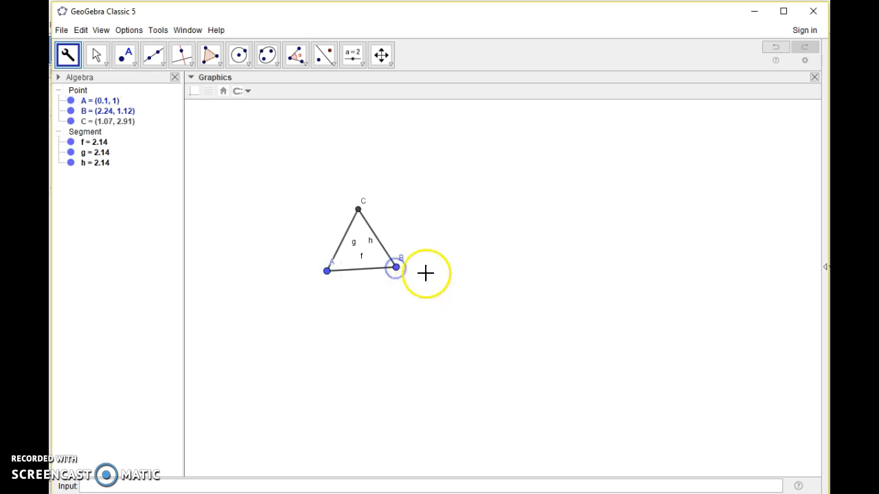
left_click(464, 330)
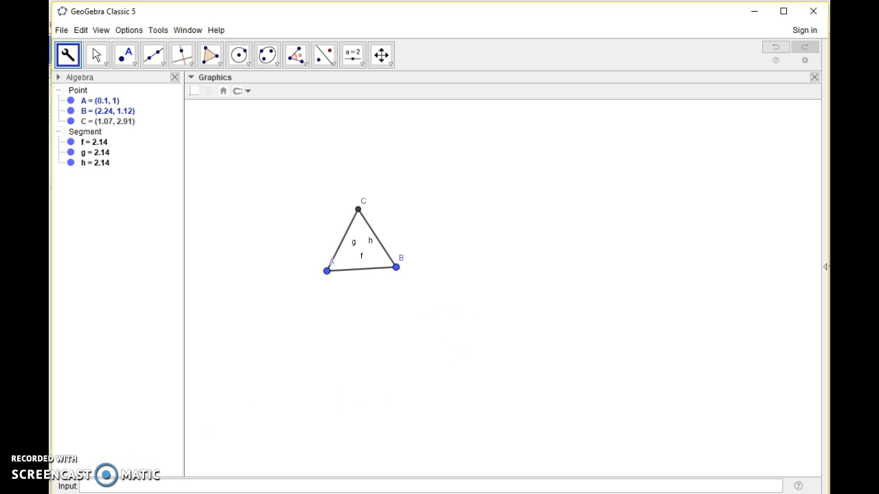